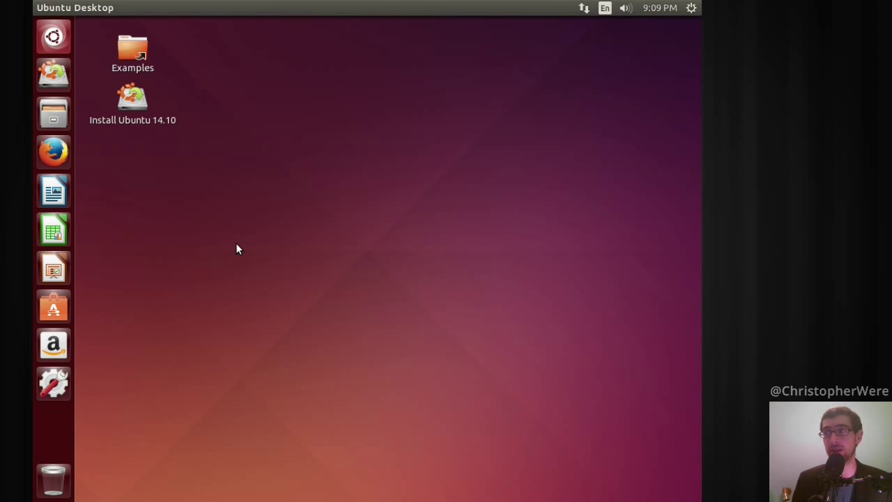
Launch Ubuntu Software Center from the launcher and maximize its window.
{"action": "left_click", "coordinate": [62, 306]}
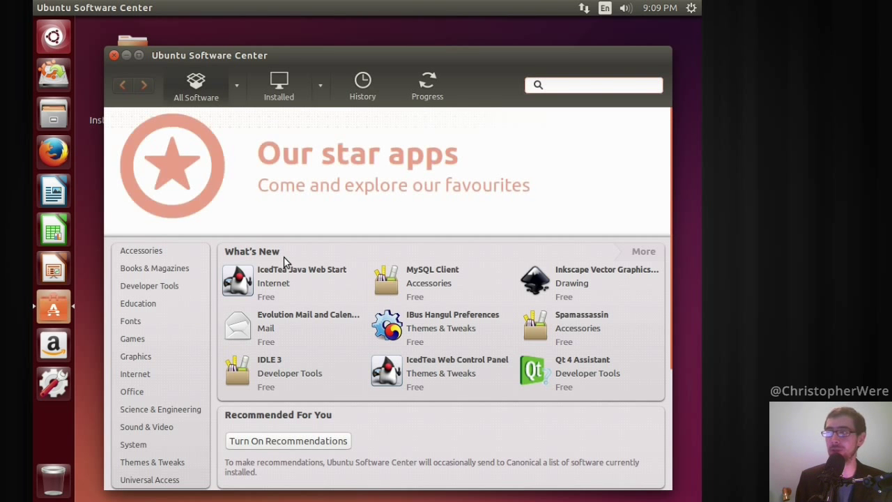
{"action": "left_click", "coordinate": [139, 55]}
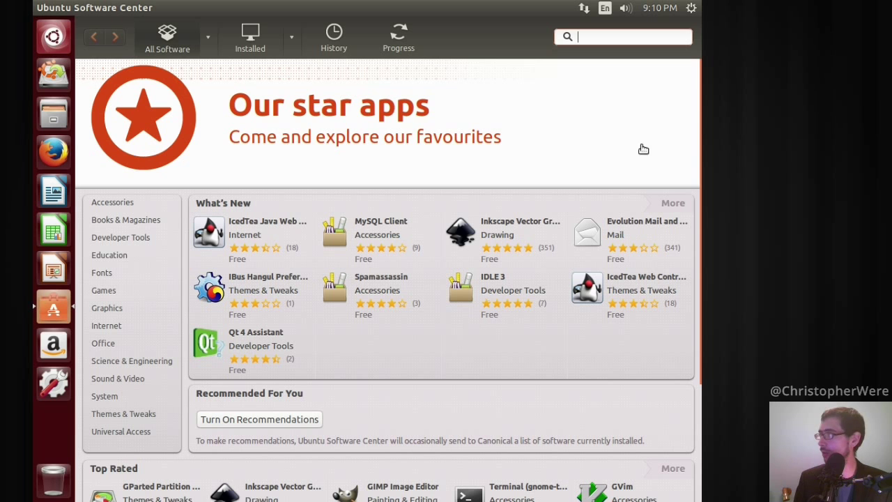
{"action": "scroll", "coordinate": [694, 164], "scroll_direction": "down", "scroll_amount": 1}
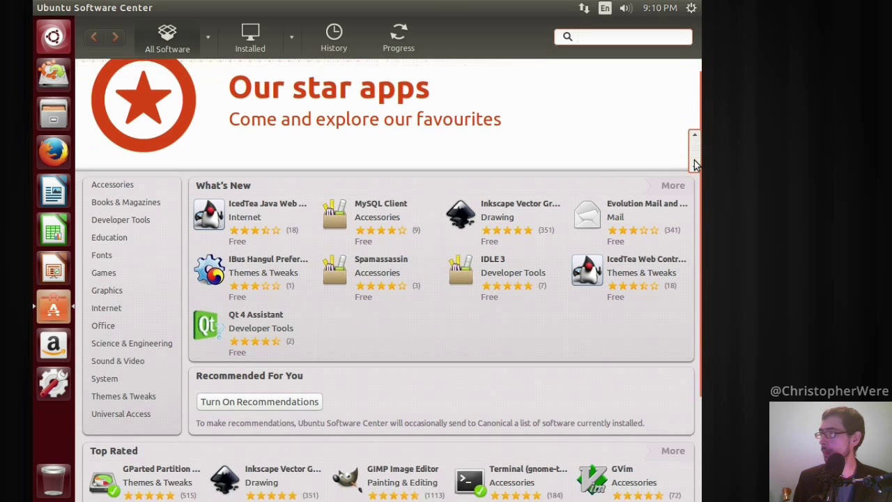
{"action": "scroll", "coordinate": [695, 163], "scroll_direction": "down", "scroll_amount": 1}
{"action": "scroll", "coordinate": [695, 146], "scroll_direction": "down", "scroll_amount": 1}
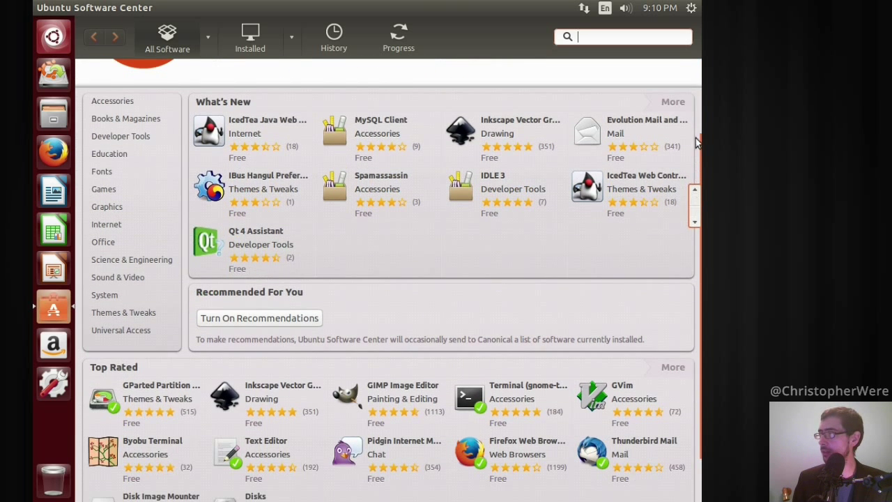
{"action": "scroll", "coordinate": [696, 143], "scroll_direction": "up", "scroll_amount": 3}
{"action": "mouse_move", "coordinate": [694, 137]}
{"action": "left_mouse_down"}
{"action": "mouse_move", "coordinate": [685, 319]}
{"action": "mouse_move", "coordinate": [696, 129]}
{"action": "left_mouse_up"}
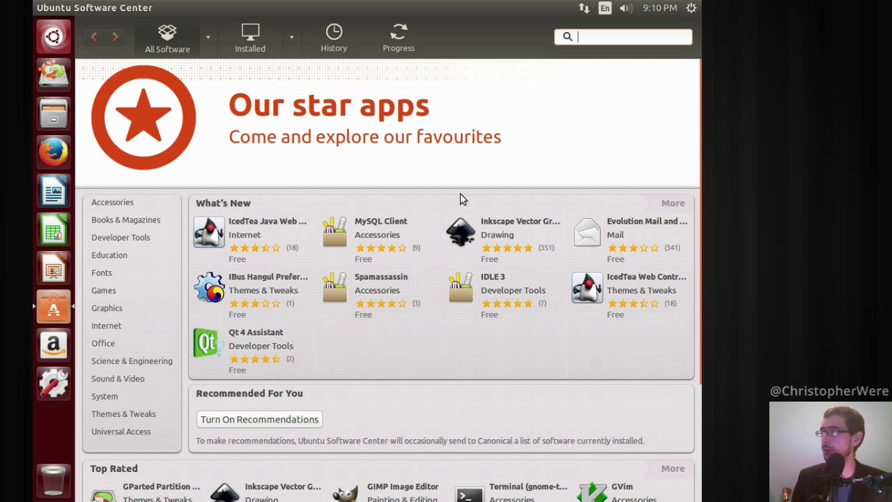
{"action": "scroll", "coordinate": [690, 209], "scroll_direction": "down", "scroll_amount": 5}
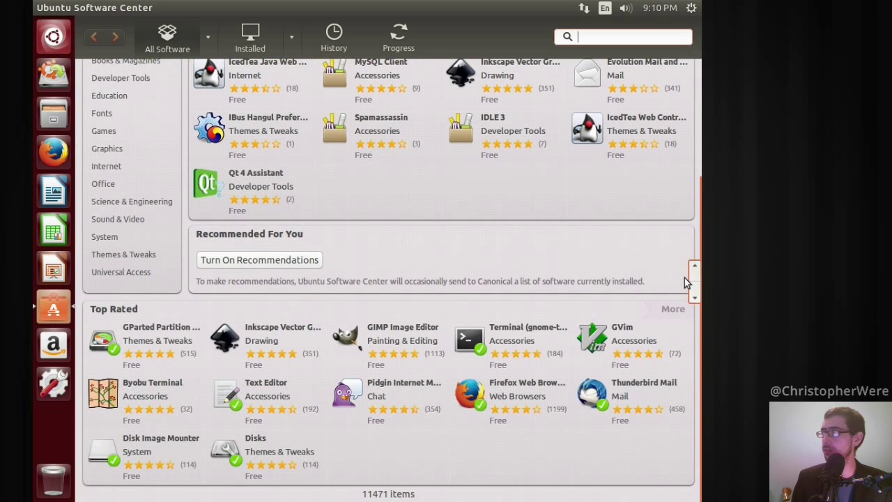
{"action": "scroll", "coordinate": [673, 172], "scroll_direction": "up", "scroll_amount": 5}
{"action": "scroll", "coordinate": [647, 143], "scroll_direction": "down", "scroll_amount": 5}
{"action": "scroll", "coordinate": [647, 143], "scroll_direction": "up", "scroll_amount": 5}
{"action": "scroll", "coordinate": [633, 156], "scroll_direction": "down", "scroll_amount": 1}
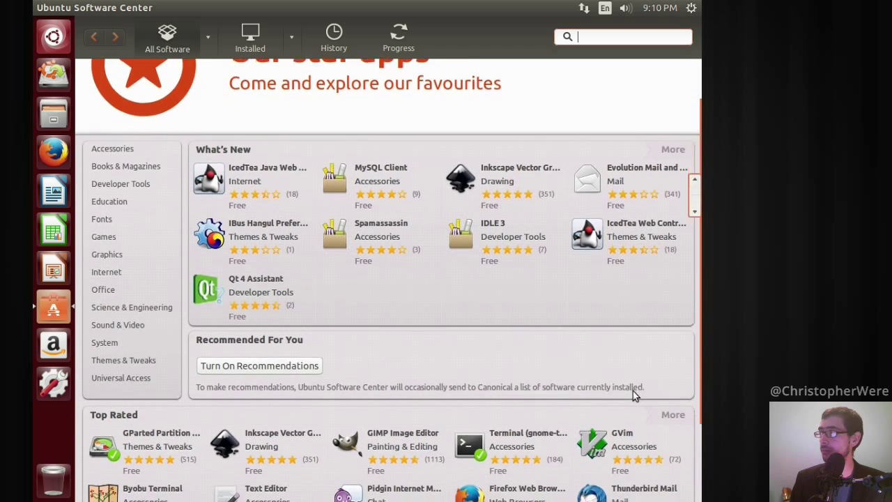
{"action": "scroll", "coordinate": [633, 391], "scroll_direction": "down", "scroll_amount": 5}
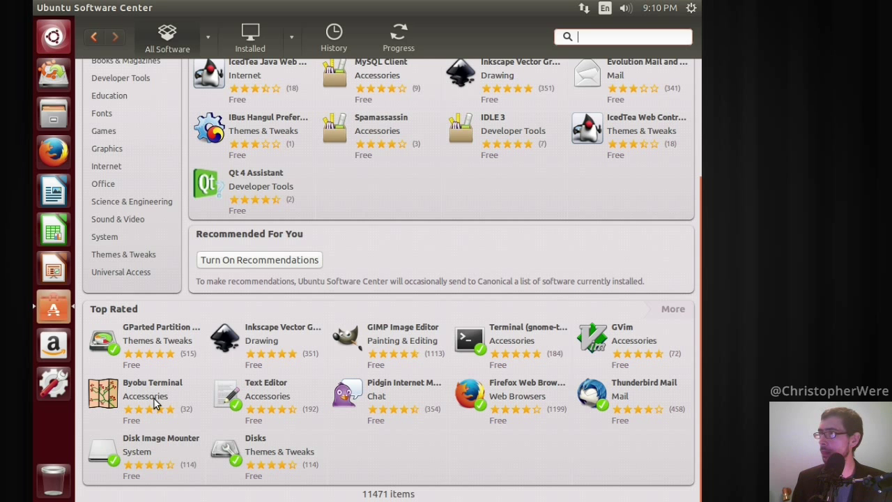
{"action": "left_click", "coordinate": [154, 400]}
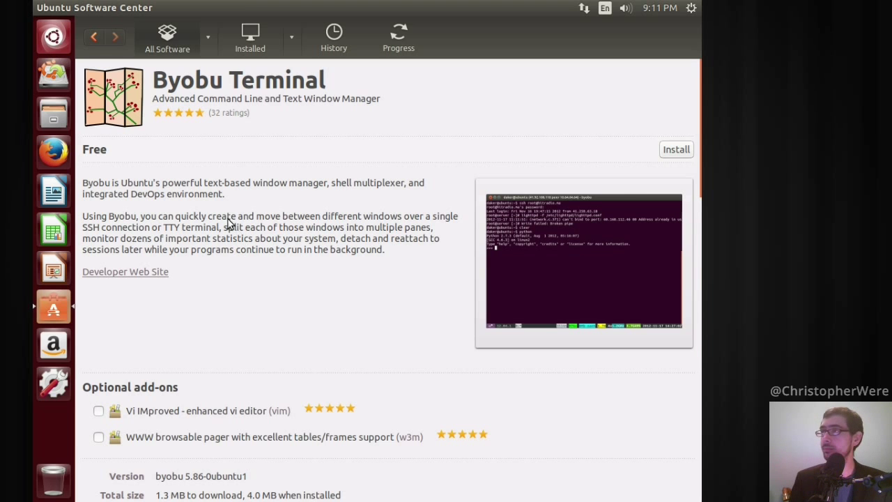
{"action": "left_click", "coordinate": [95, 39]}
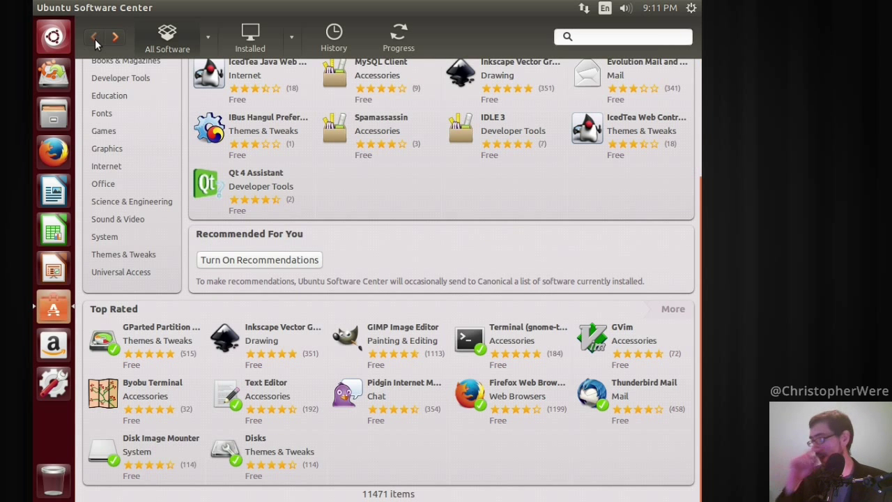
{"action": "left_click", "coordinate": [108, 42]}
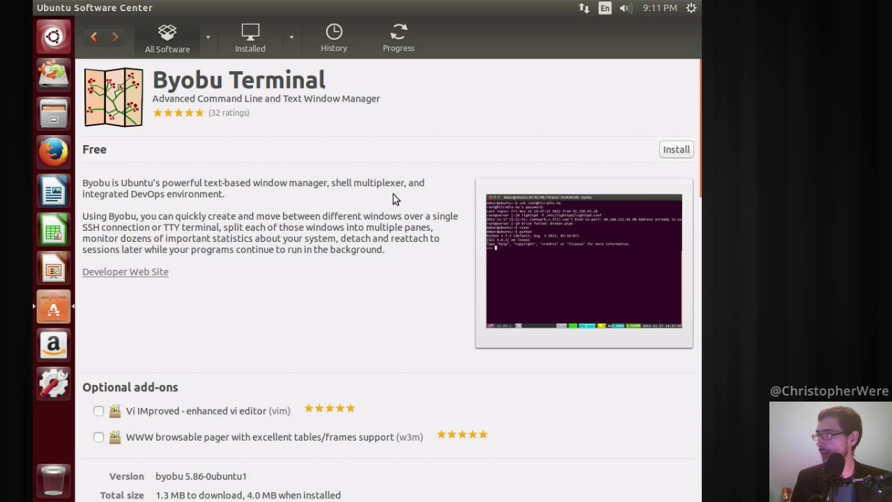
{"action": "left_click", "coordinate": [98, 35]}
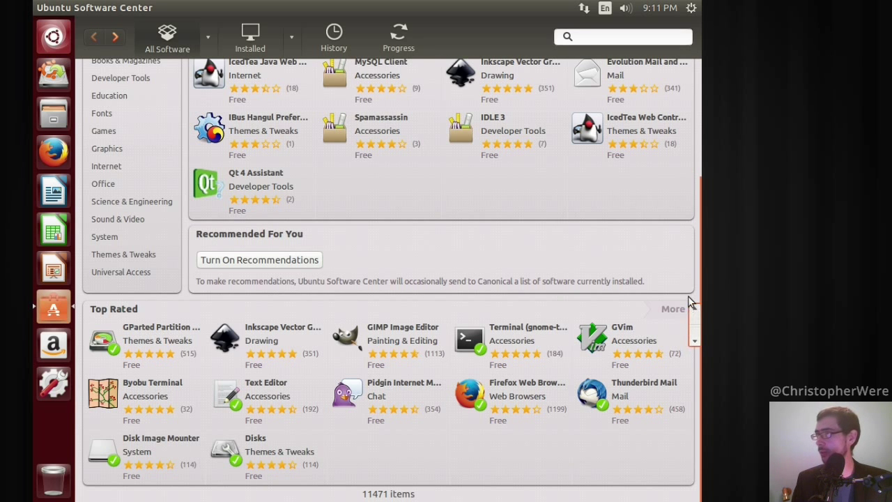
{"action": "scroll", "coordinate": [690, 301], "scroll_direction": "up", "scroll_amount": 1}
{"action": "scroll", "coordinate": [673, 223], "scroll_direction": "up", "scroll_amount": 3}
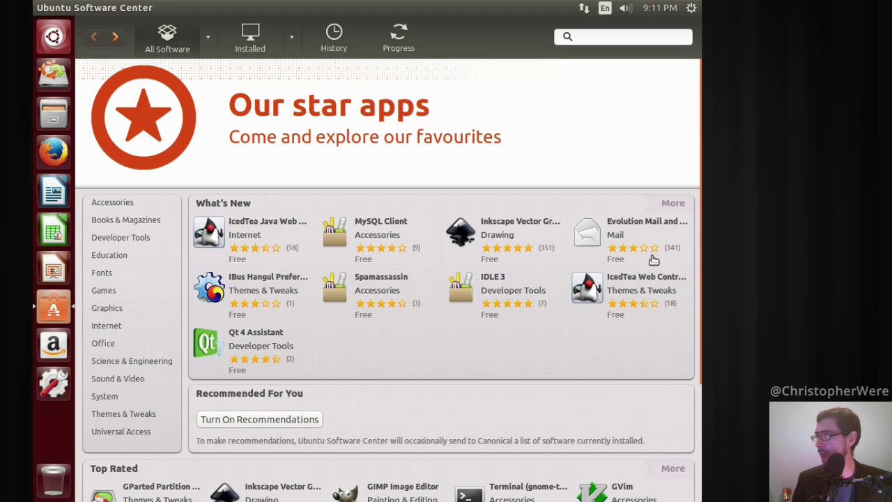
{"action": "left_click_drag", "start_coordinate": [695, 202], "coordinate": [695, 324]}
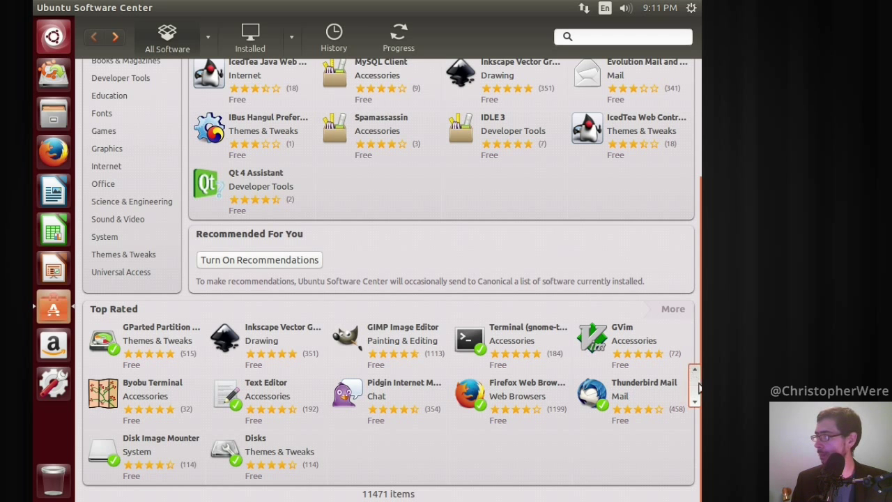
{"action": "scroll", "coordinate": [694, 392], "scroll_direction": "up", "scroll_amount": 1}
{"action": "scroll", "coordinate": [685, 279], "scroll_direction": "up", "scroll_amount": 5}
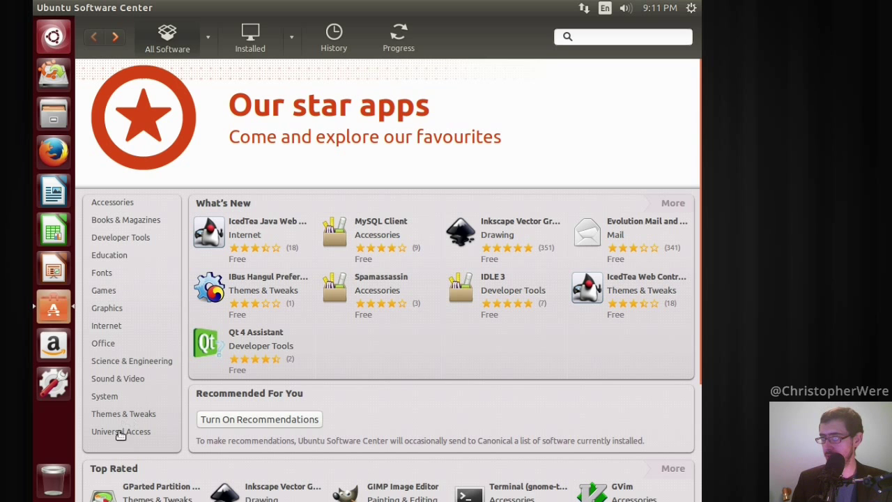
Browse the Sound & Video category, scrolling down through its app list.
{"action": "left_click", "coordinate": [122, 378]}
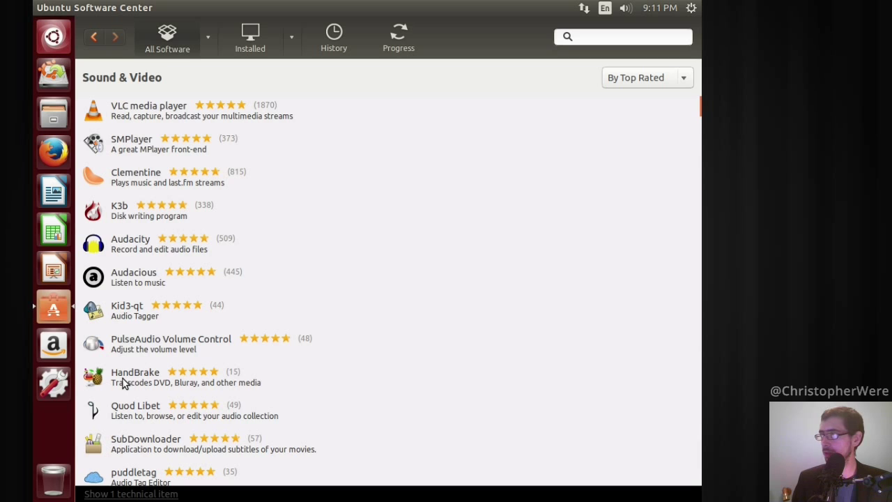
{"action": "mouse_move", "coordinate": [695, 115]}
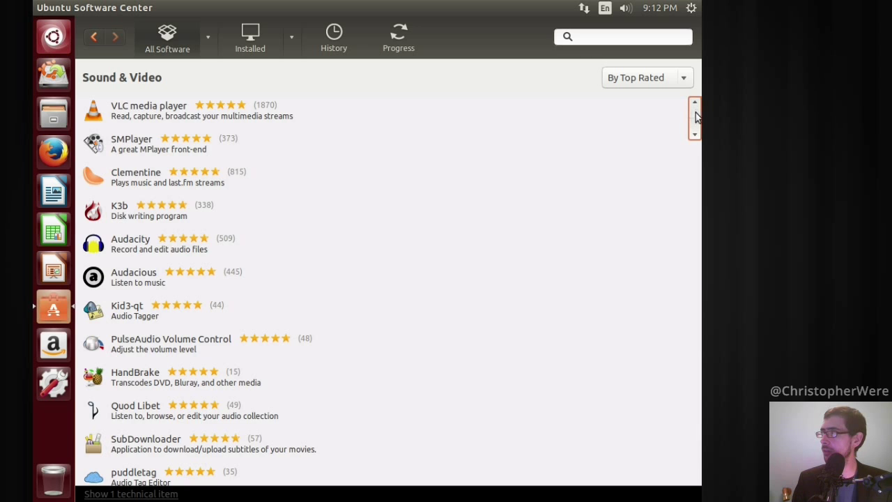
{"action": "scroll", "coordinate": [687, 168], "scroll_direction": "down", "scroll_amount": 10}
{"action": "scroll", "coordinate": [686, 164], "scroll_direction": "down", "scroll_amount": 15}
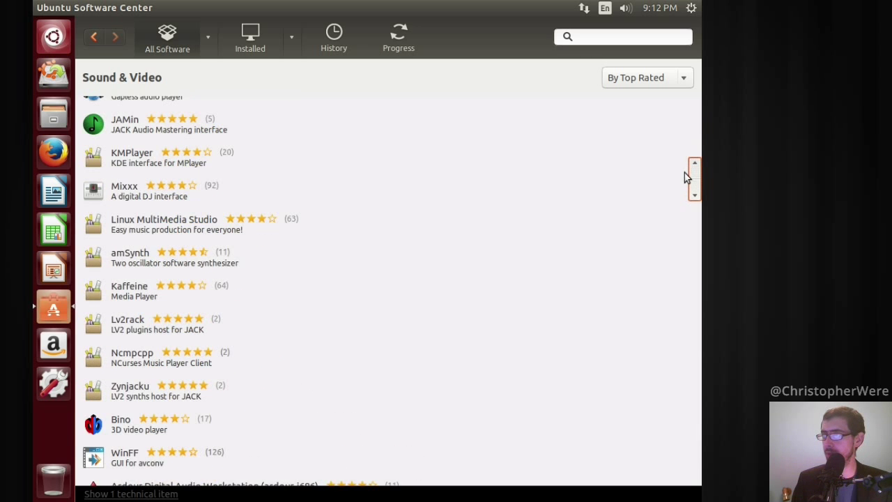
{"action": "scroll", "coordinate": [681, 203], "scroll_direction": "down", "scroll_amount": 15}
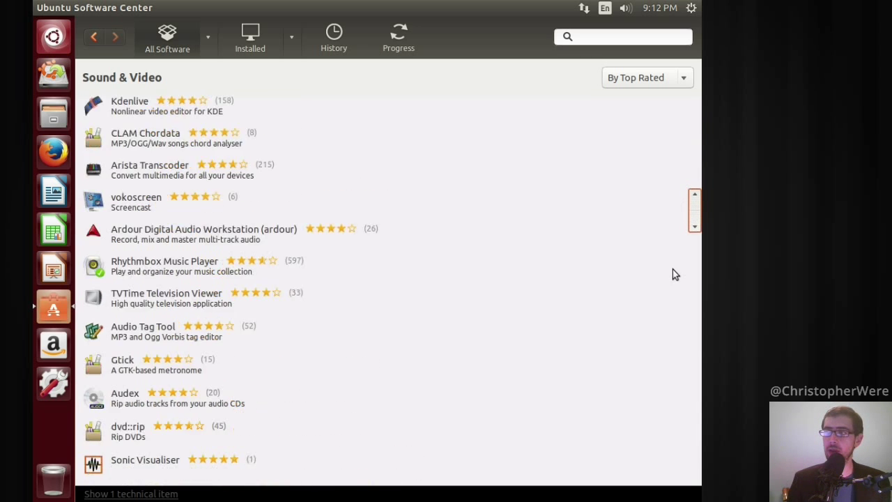
{"action": "scroll", "coordinate": [675, 293], "scroll_direction": "down", "scroll_amount": 5}
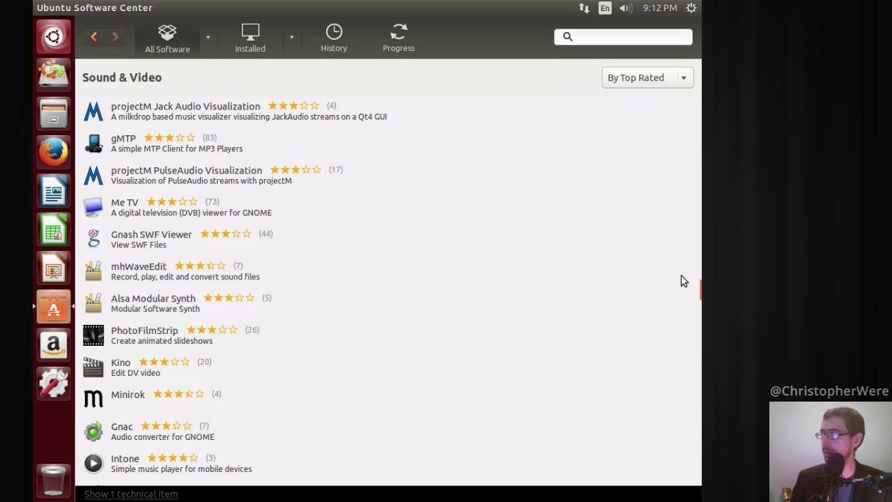
{"action": "scroll", "coordinate": [686, 400], "scroll_direction": "down", "scroll_amount": 10}
{"action": "left_click_drag", "start_coordinate": [686, 403], "coordinate": [676, 100]}
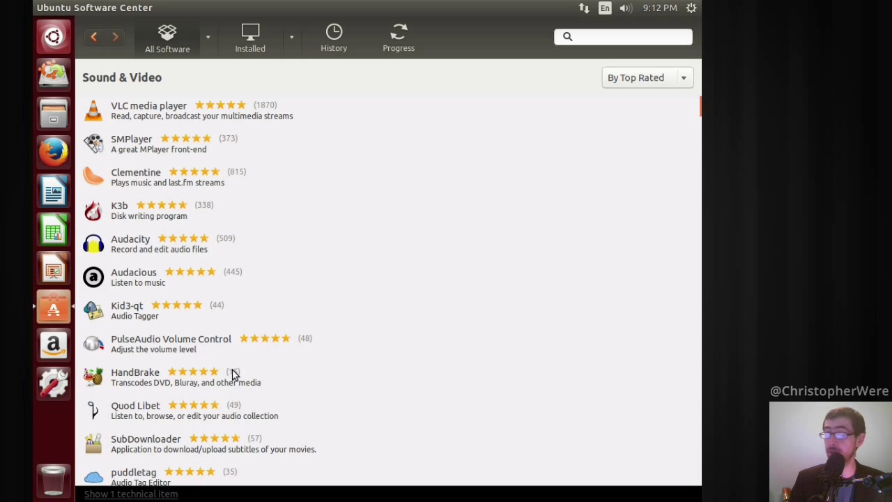
Return home, open the Education category and select the Tertiary Bundle entry.
{"action": "left_click", "coordinate": [94, 36]}
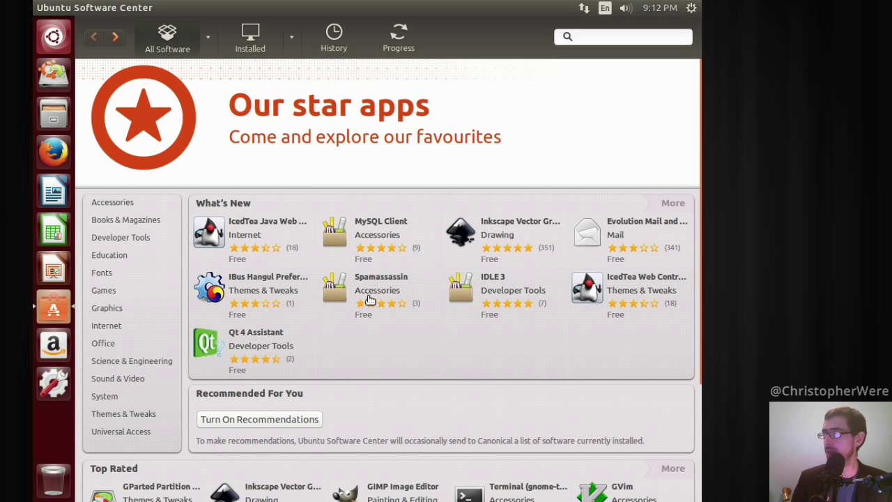
{"action": "left_click", "coordinate": [124, 255]}
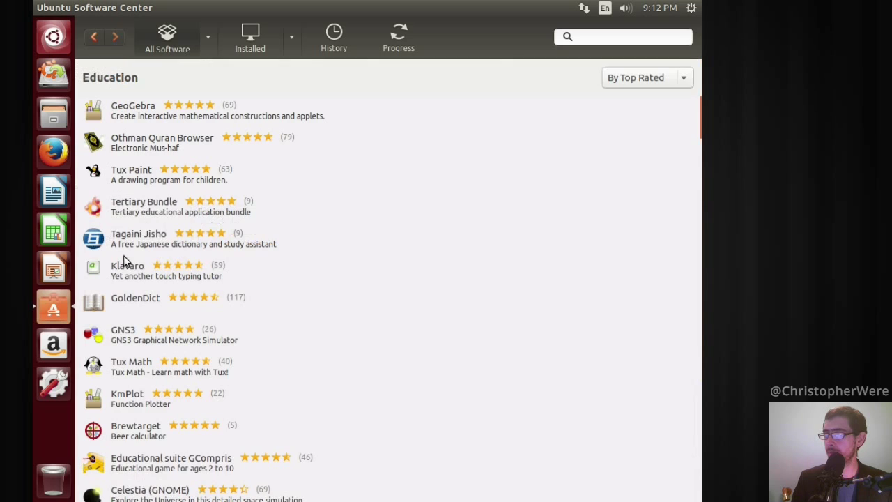
{"action": "left_click", "coordinate": [141, 206]}
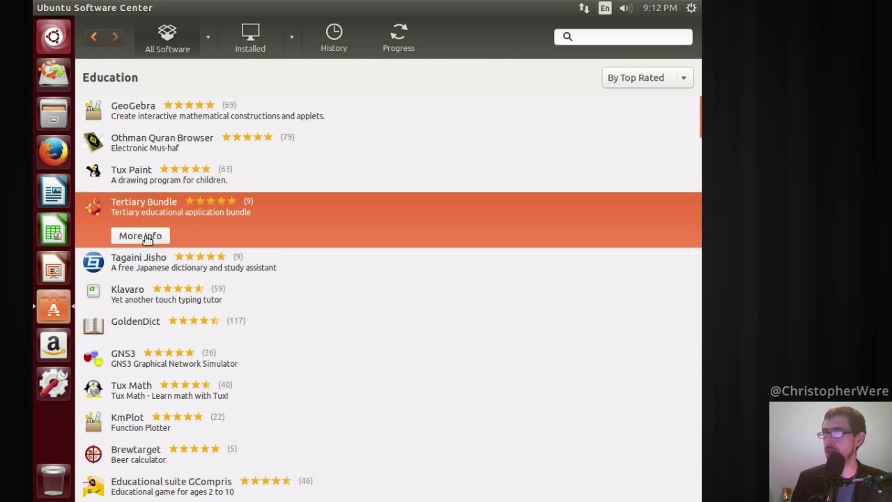
View Tertiary Bundle's details, then open Tux Paint's page and enable the universe source.
{"action": "left_click", "coordinate": [145, 235]}
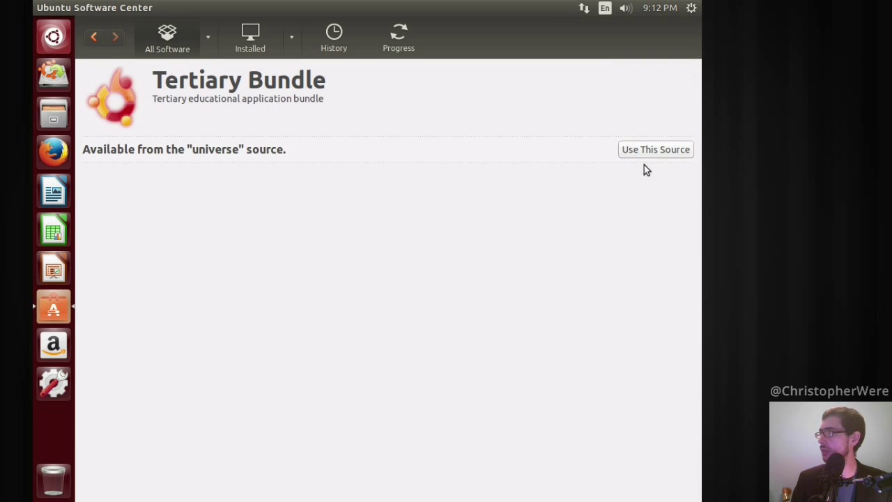
{"action": "left_click", "coordinate": [92, 36]}
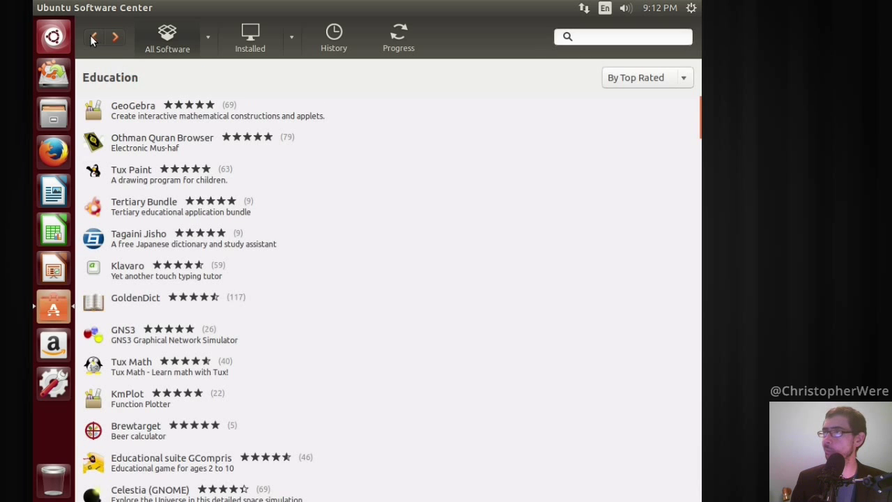
{"action": "left_click", "coordinate": [194, 178]}
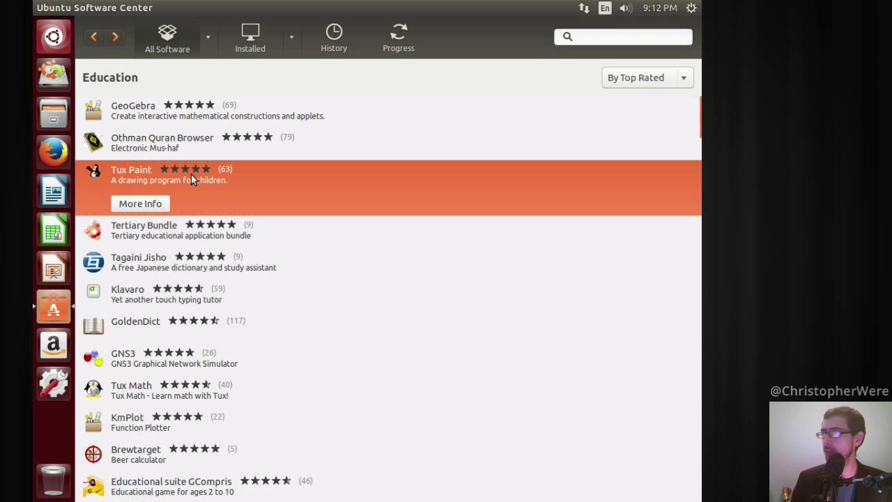
{"action": "left_click", "coordinate": [156, 203]}
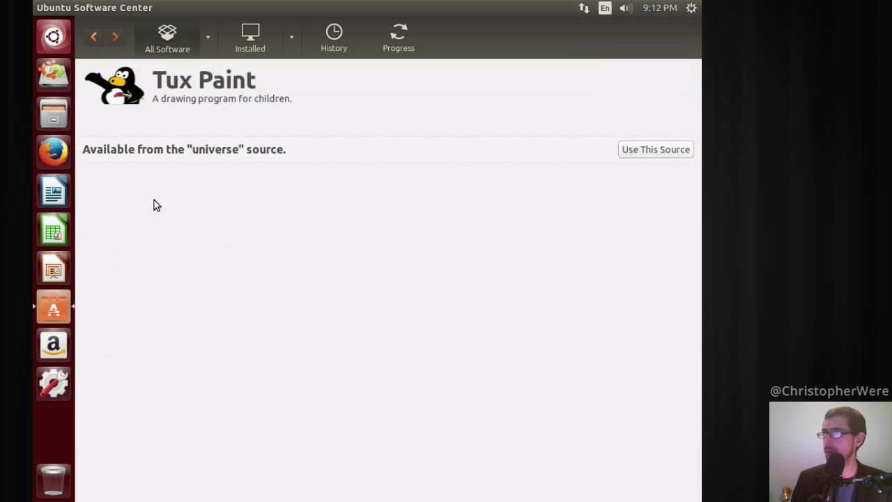
{"action": "left_click", "coordinate": [659, 149]}
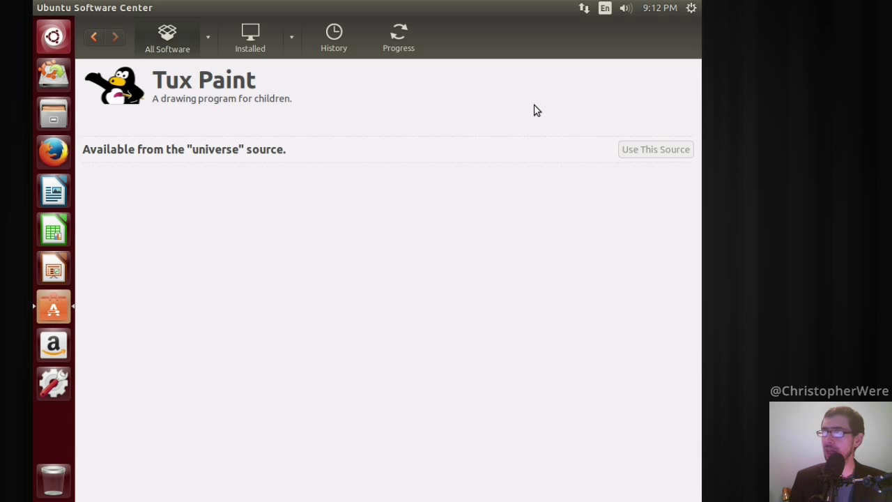
View the software-source cache update progress, then go to All Software.
{"action": "left_click", "coordinate": [398, 40]}
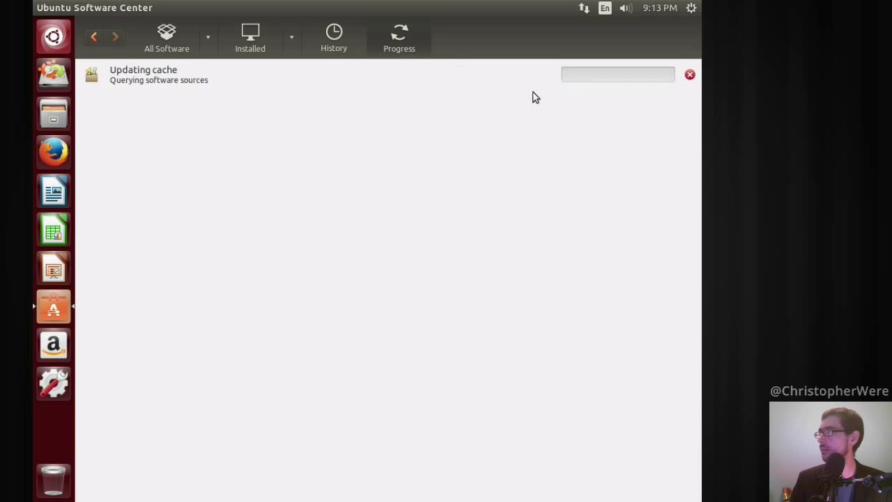
{"action": "left_click", "coordinate": [166, 40]}
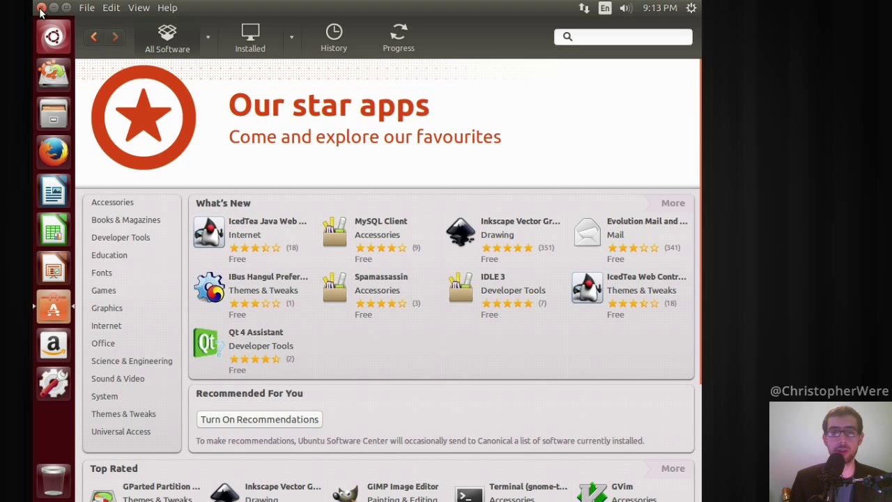
Open Spamassassin from What's New and scroll through its add-ons, size and related apps.
{"action": "left_click", "coordinate": [379, 291]}
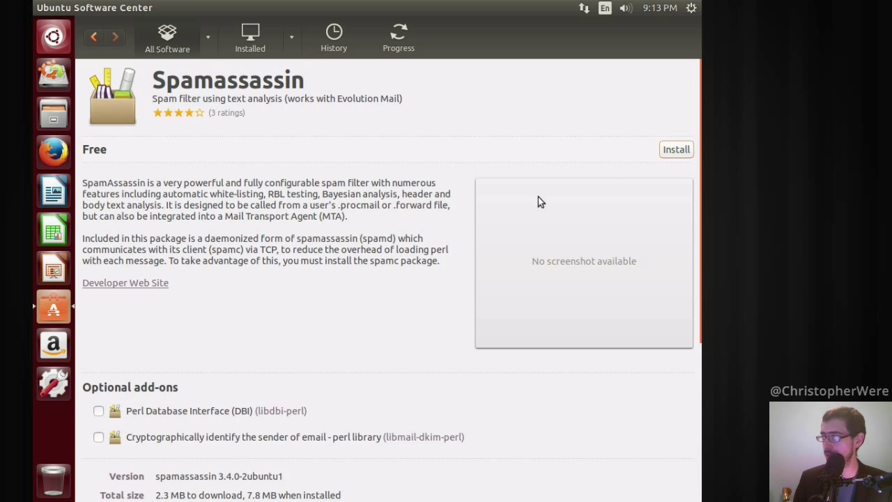
{"action": "left_click_drag", "start_coordinate": [691, 154], "coordinate": [685, 374]}
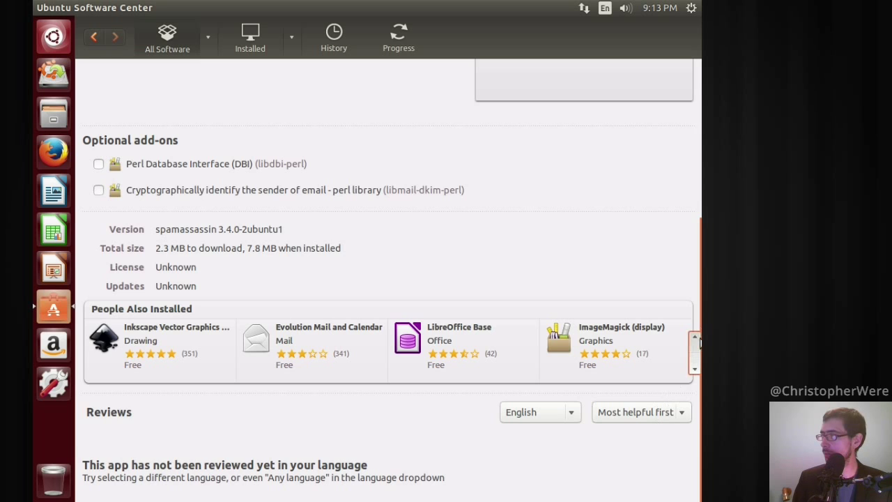
{"action": "left_click_drag", "start_coordinate": [694, 348], "coordinate": [678, 60]}
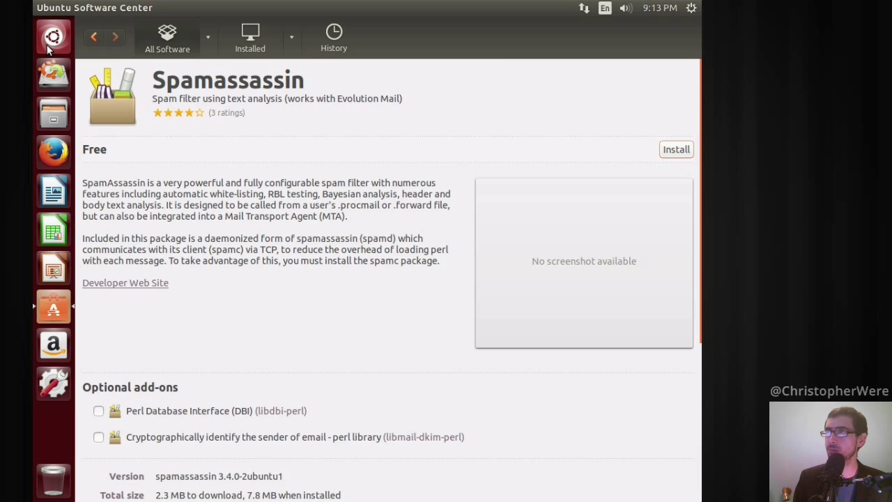
Open and dismiss the Dash, then close the Software Center window.
{"action": "left_click", "coordinate": [46, 43]}
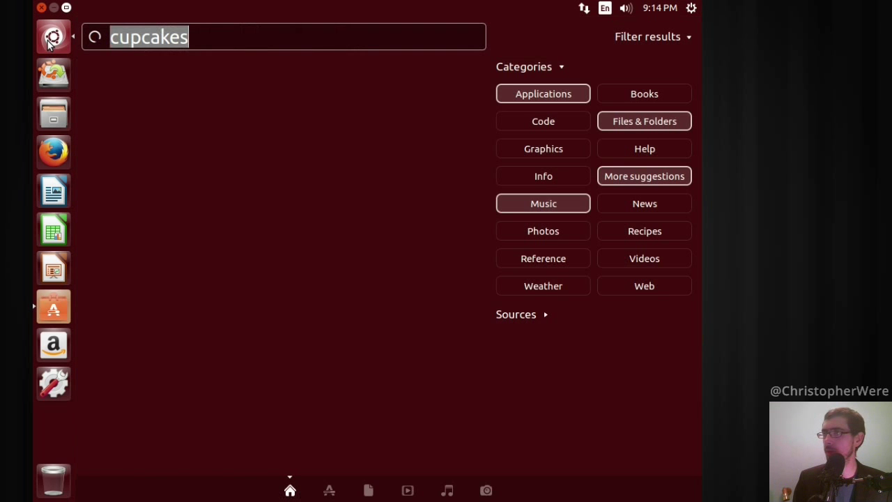
{"action": "left_click", "coordinate": [49, 42]}
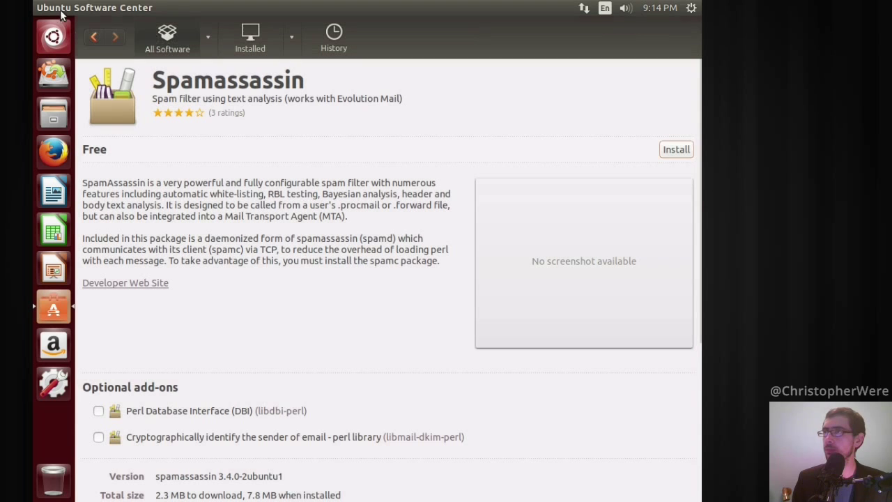
{"action": "left_click", "coordinate": [42, 8]}
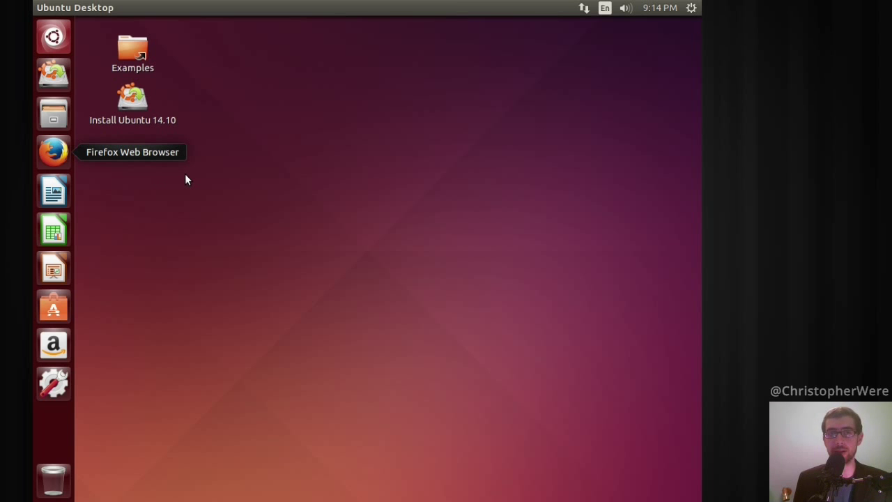
{"action": "left_click", "coordinate": [61, 37]}
{"action": "left_click", "coordinate": [55, 37]}
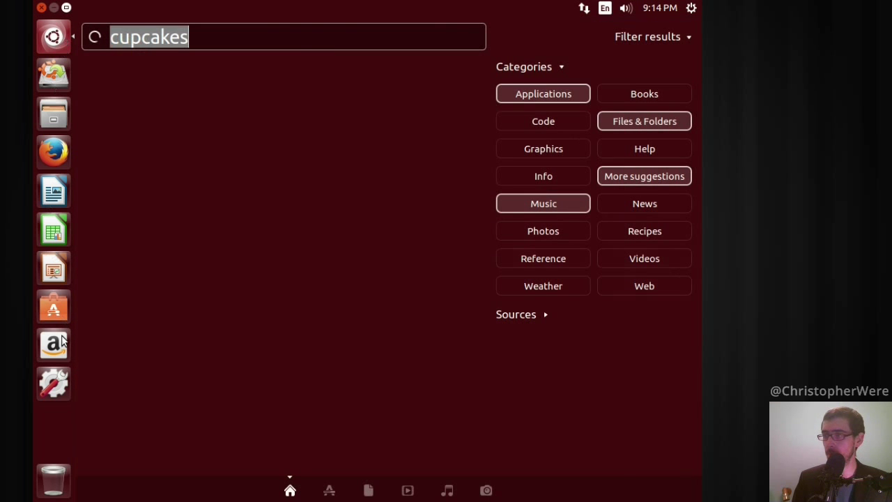
{"action": "left_click", "coordinate": [59, 38]}
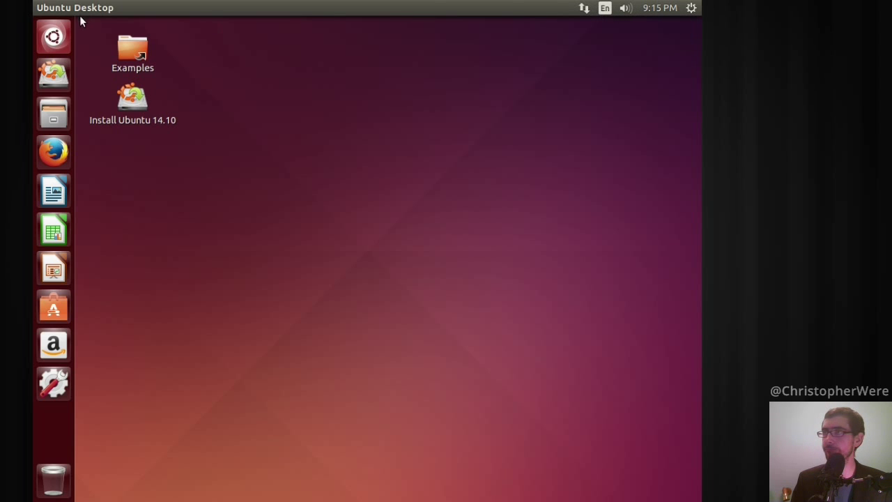
Launch System Settings from the Launcher and open the Online Accounts panel.
{"action": "left_click", "coordinate": [56, 384]}
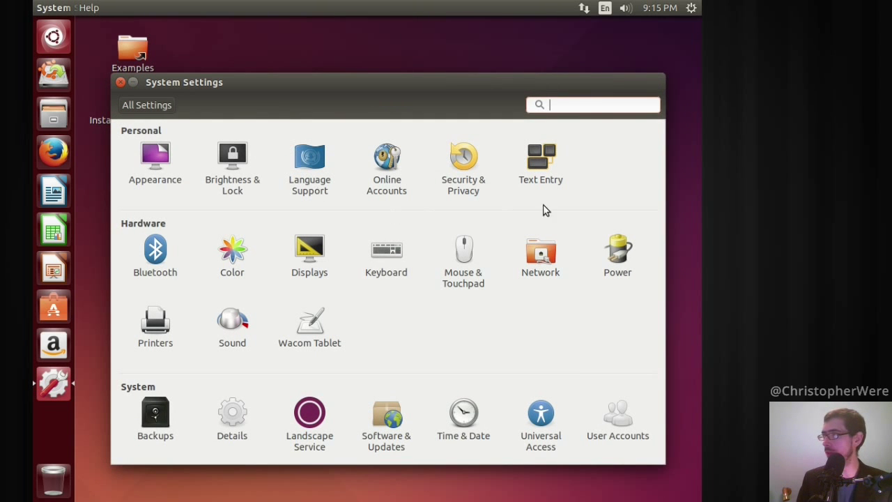
{"action": "left_click", "coordinate": [385, 162]}
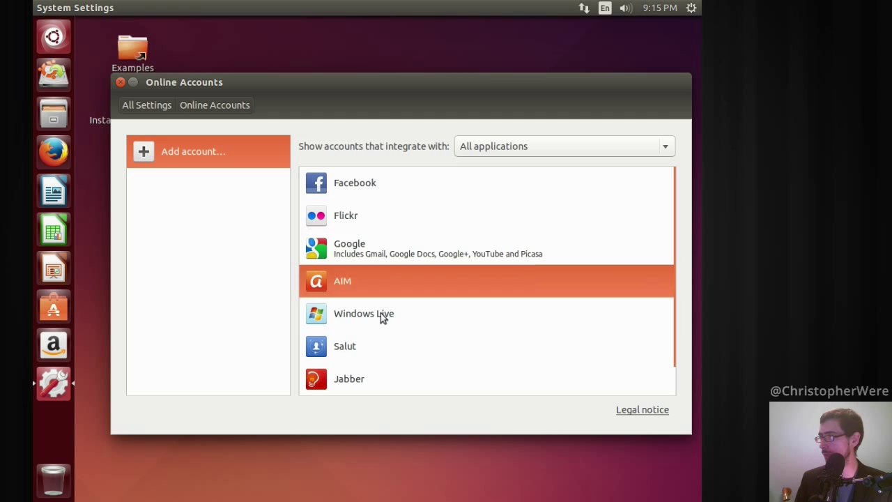
Scroll the Online Accounts providers down to Yahoo!, then return to All Settings.
{"action": "mouse_move", "coordinate": [678, 211]}
{"action": "left_click_drag", "start_coordinate": [678, 215], "coordinate": [683, 253]}
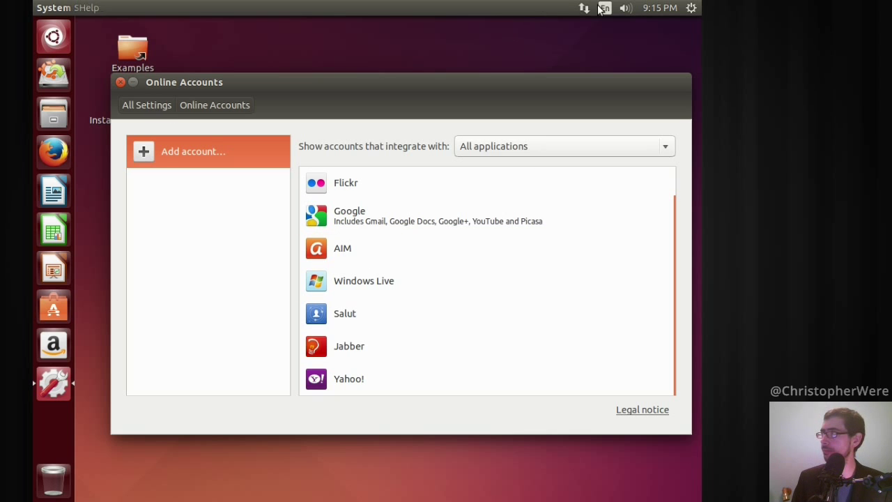
{"action": "left_click", "coordinate": [136, 112]}
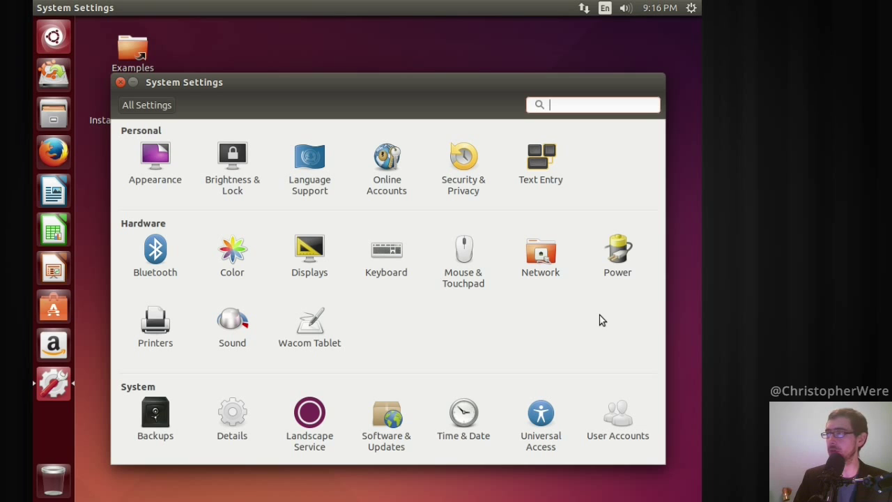
{"action": "left_click", "coordinate": [314, 253]}
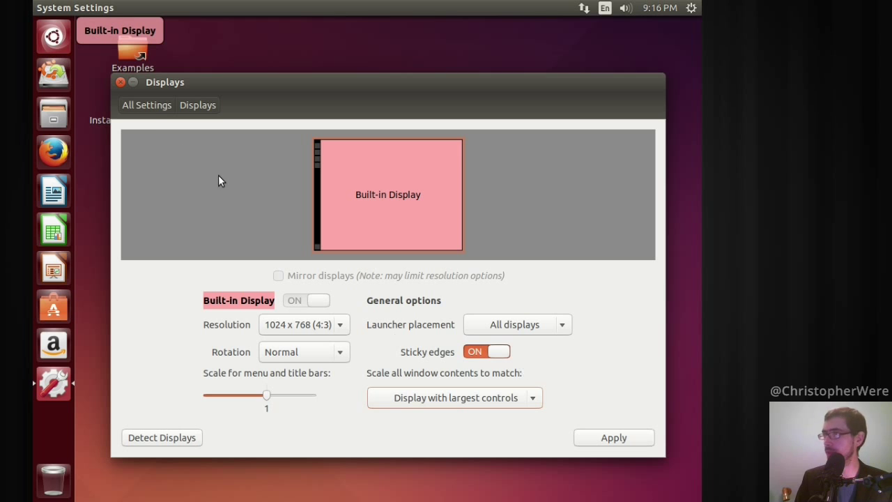
{"action": "left_click", "coordinate": [143, 106]}
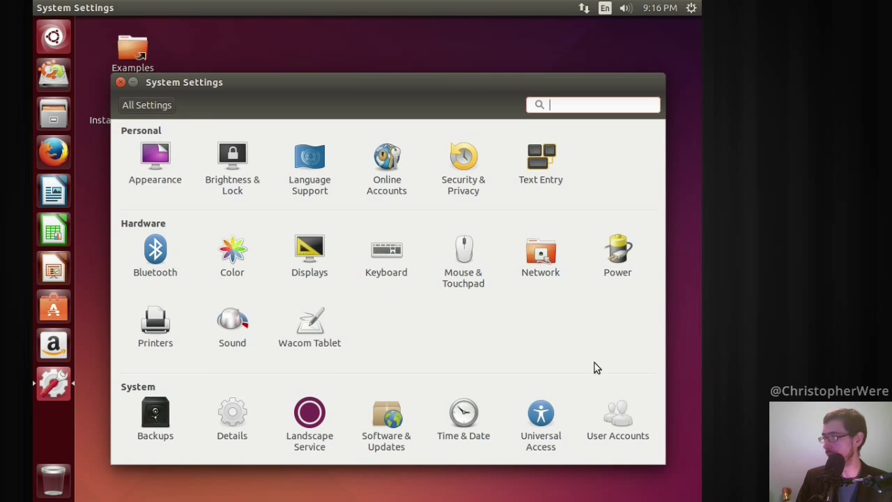
{"action": "left_click", "coordinate": [314, 412]}
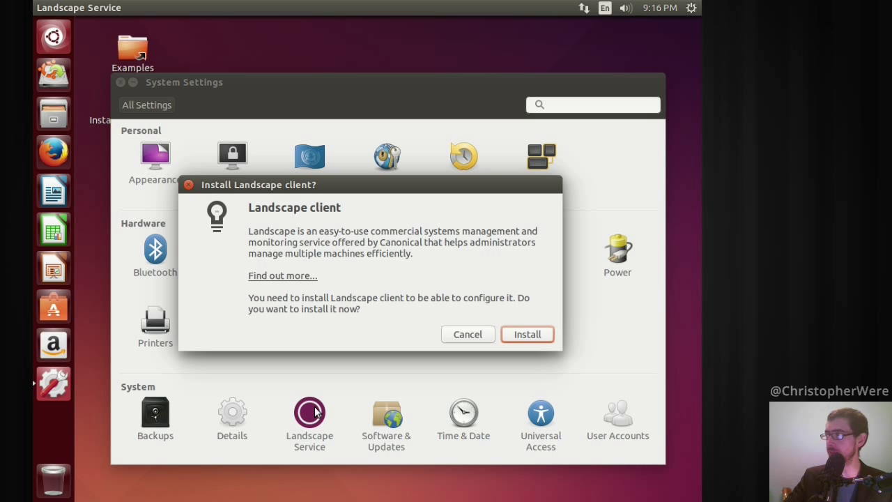
{"action": "left_click", "coordinate": [472, 335]}
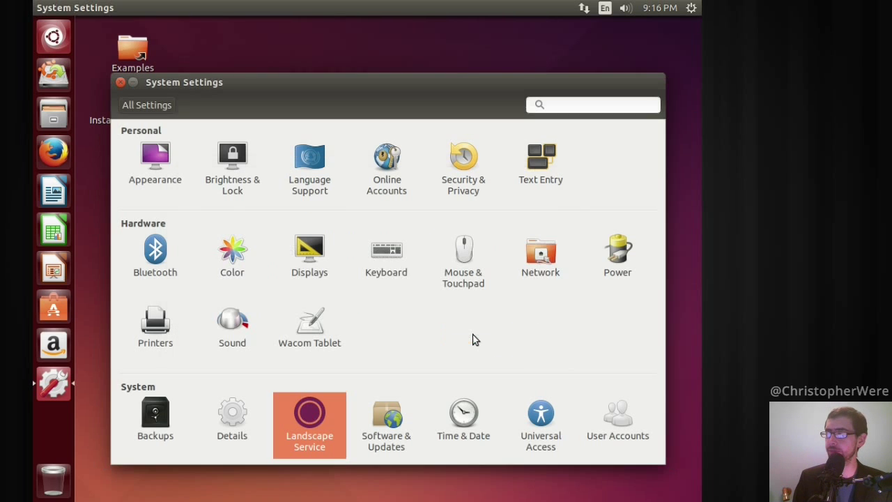